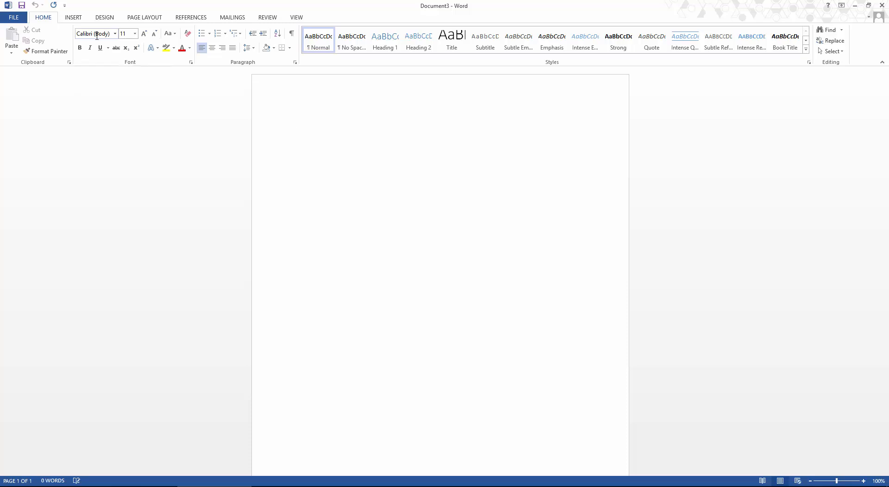
Set the document font to Times New Roman at size 12
click(98, 36)
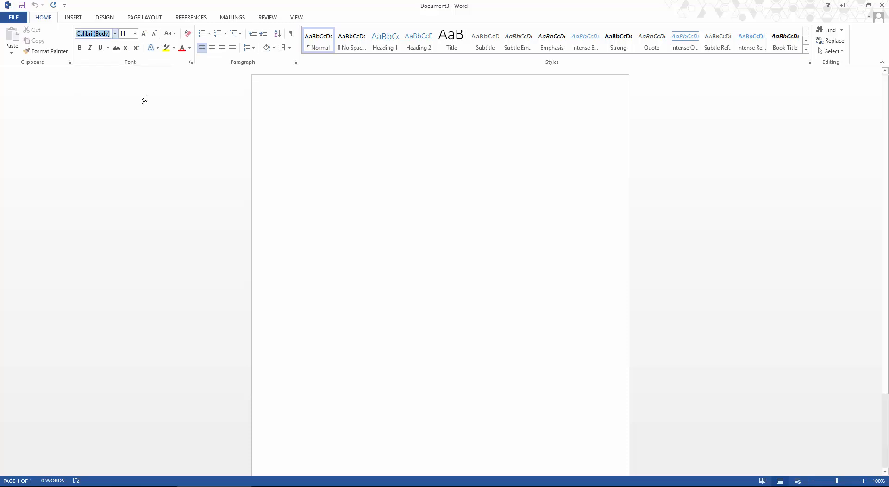
text(Times New R)
text(oman)
key(Tab)
text(12)
Open the page header for editing and show the Top of Page page-number styles
double_click(414, 92)
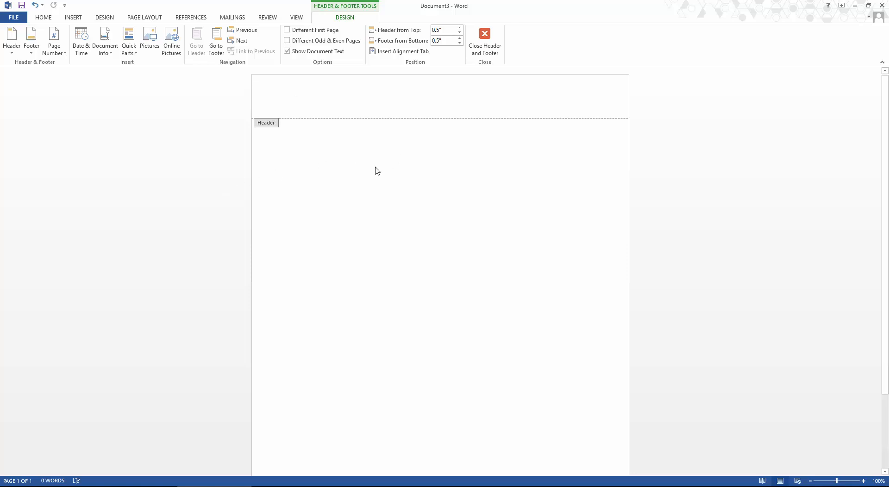
click(60, 54)
mouse_move(65, 63)
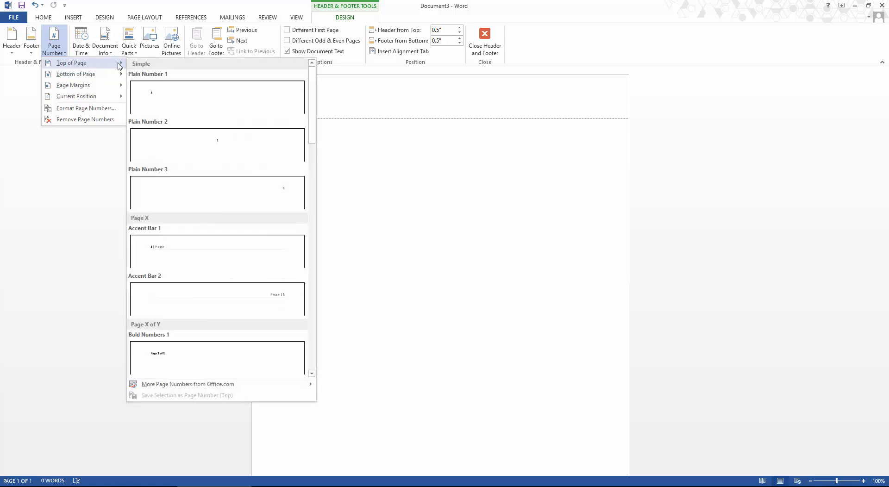
Insert the Plain Number 3 page number at the right of the header
click(248, 198)
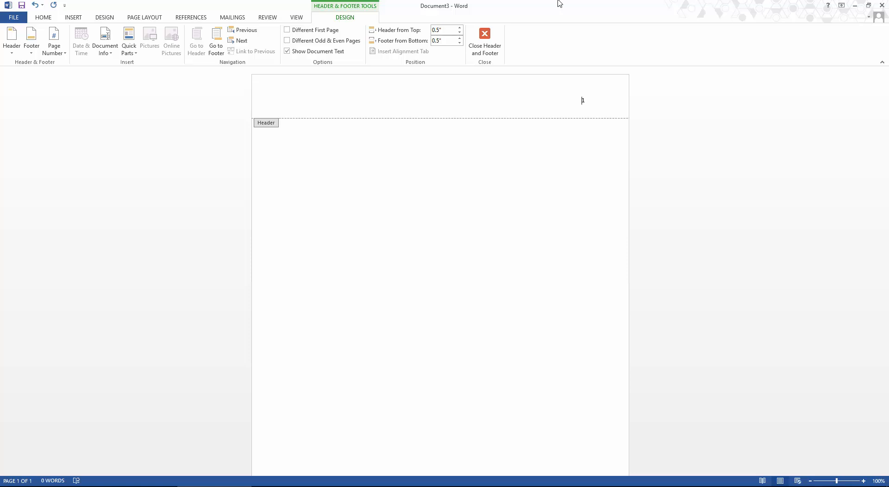
Type 'TITLE OF YOUR PAPER' at the header's left margin and select the header line
text(TITLE OF YOIU)
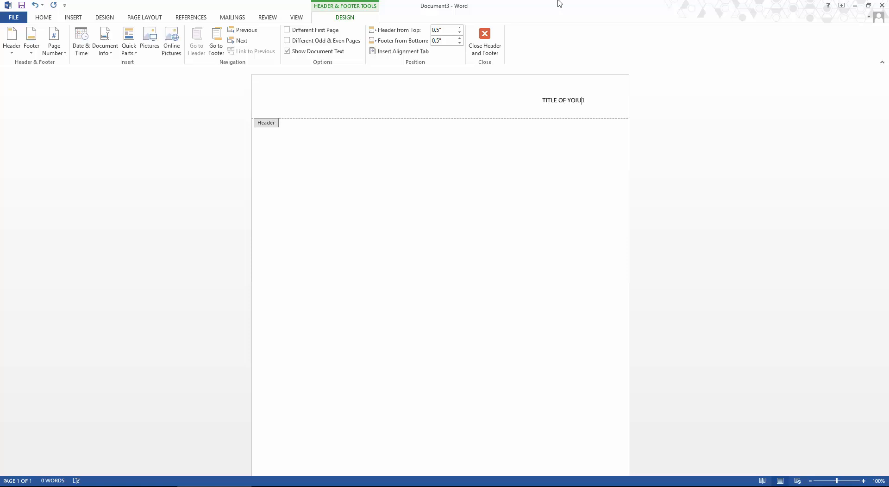
text(R)
key(BackSpace)
key(BackSpace)
key(BackSpace)
text(UR PAPER)
key(Tab)
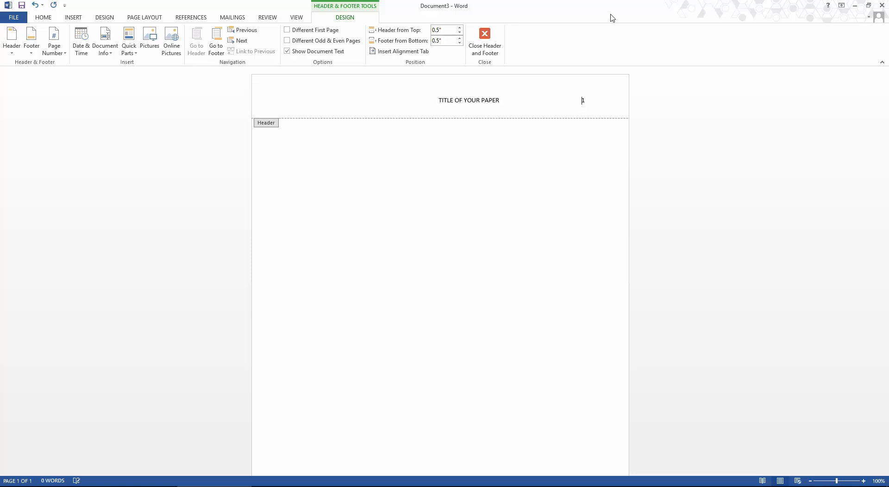
key(Tab)
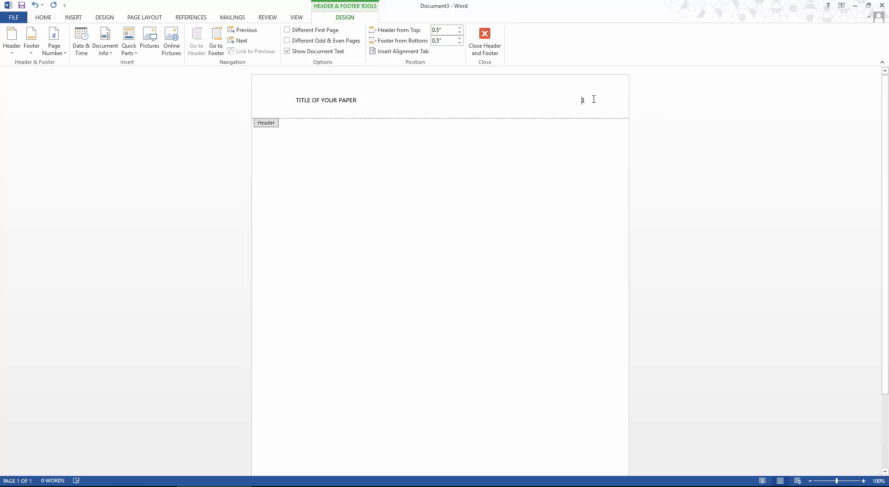
click(595, 98)
drag(586, 100, 287, 101)
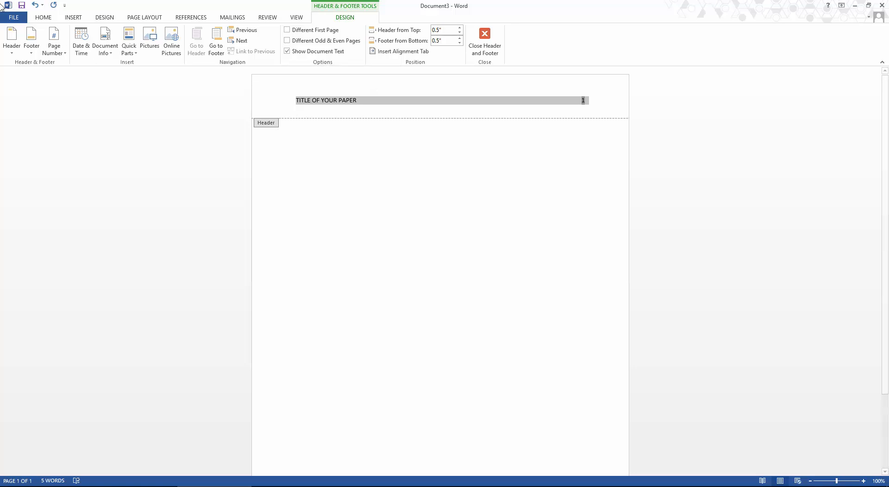
Format the header title and page number as Times New Roman 12, then close the header
click(43, 17)
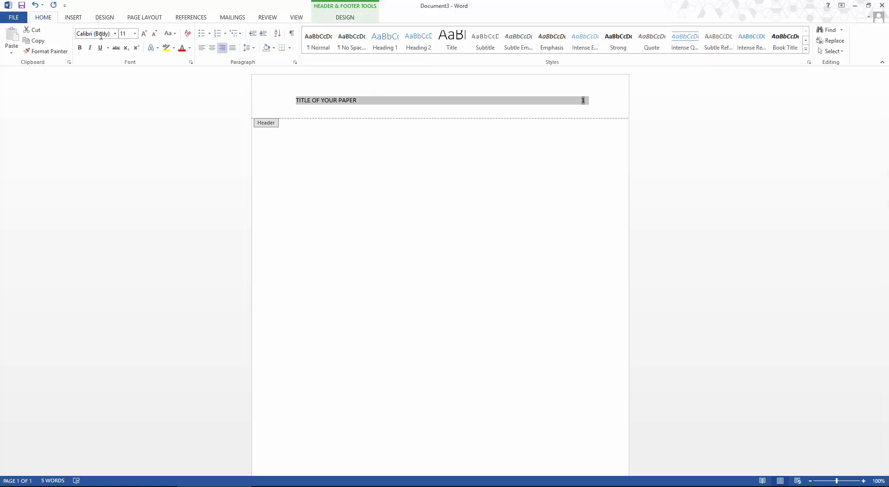
text(Times New Roman)
key(Tab)
text(12)
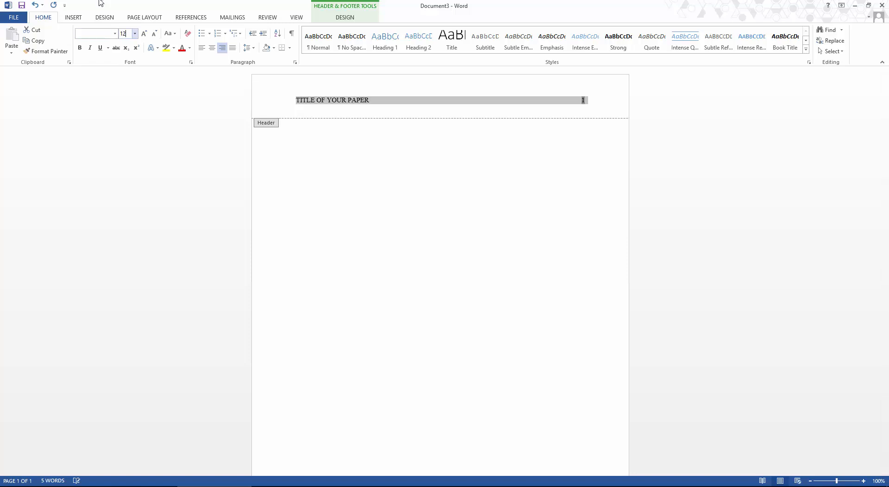
key(Return)
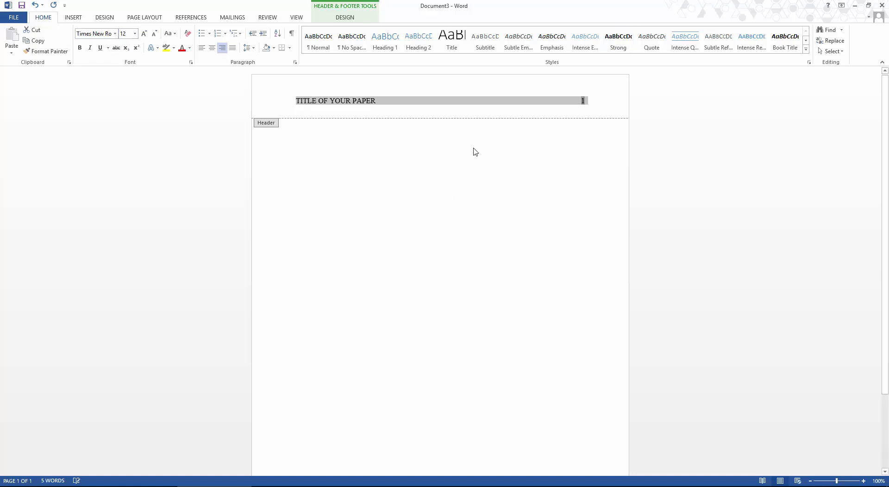
double_click(474, 147)
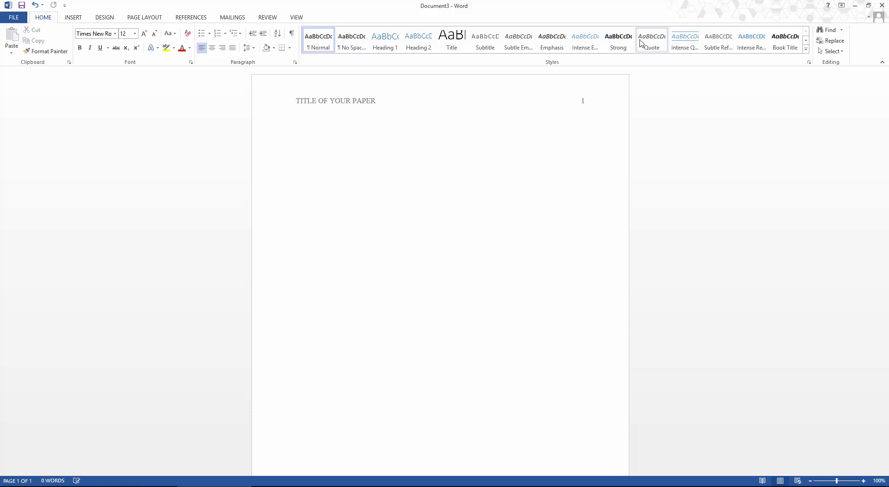
Centre the body paragraph and set its line spacing to 2.0
click(214, 50)
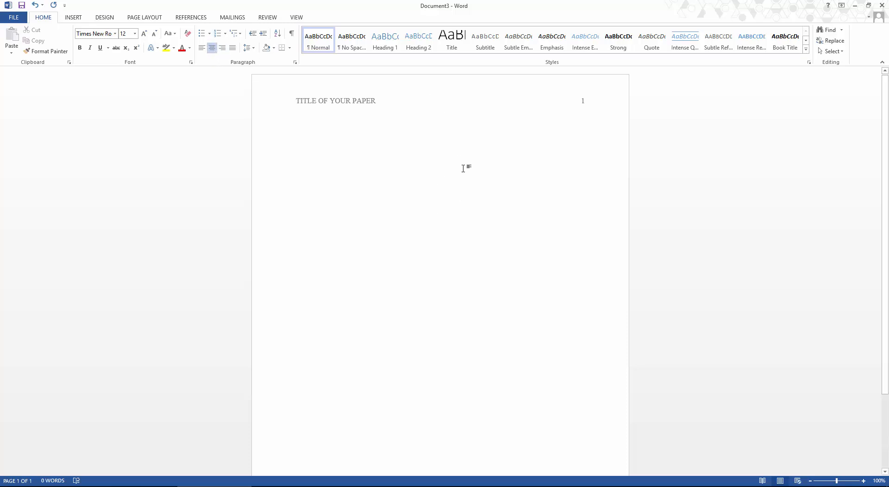
click(248, 48)
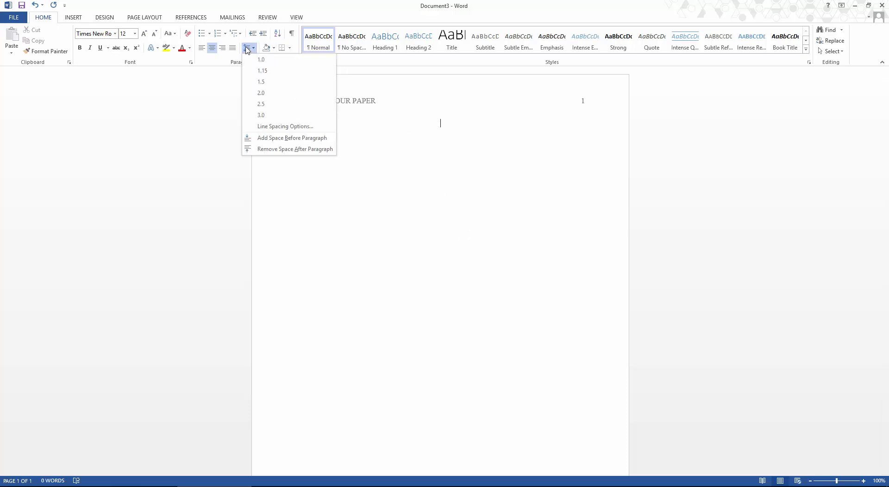
click(261, 93)
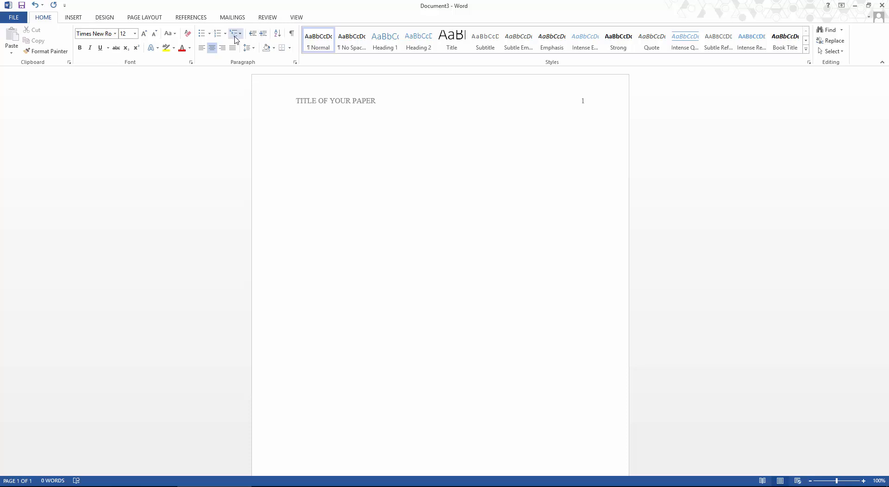
Change the paragraph's Spacing After from 8 pt to 0 pt in the Paragraph dialog
click(252, 54)
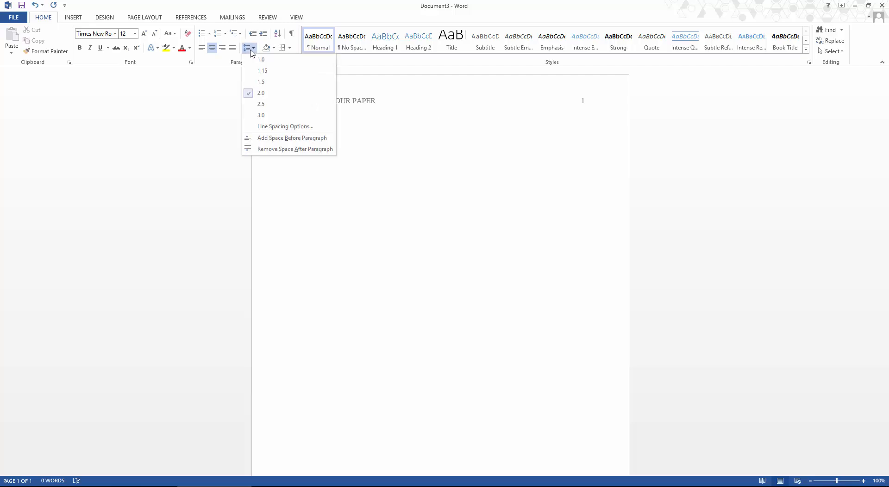
click(282, 127)
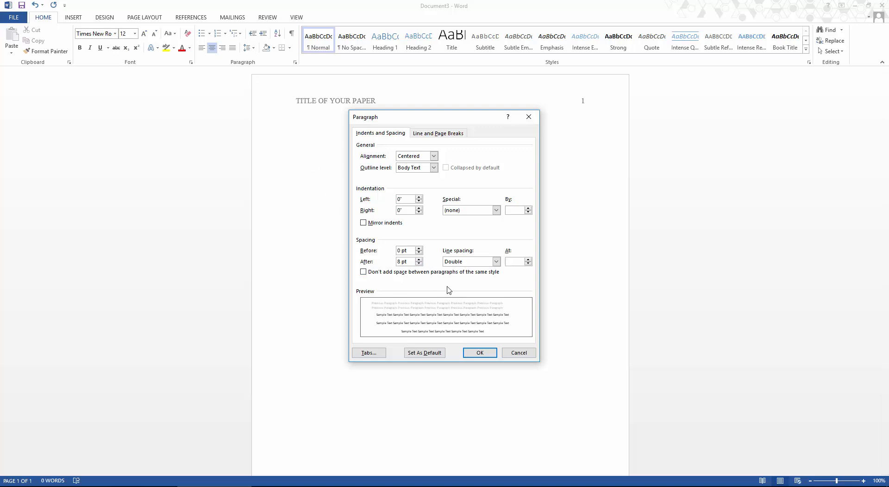
click(400, 261)
key(BackSpace)
text(0)
click(482, 354)
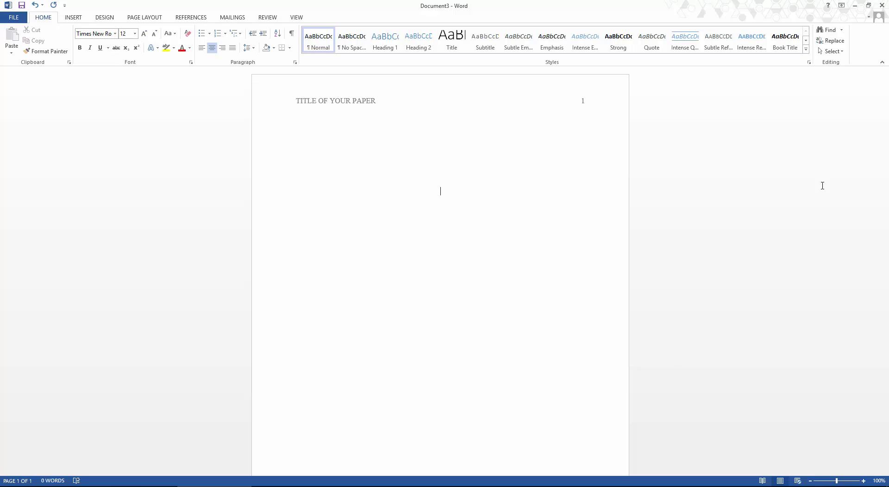
Type the bold title 'Title of Your Paper' followed by a plain 'Your Name' line
key(ctrl+b)
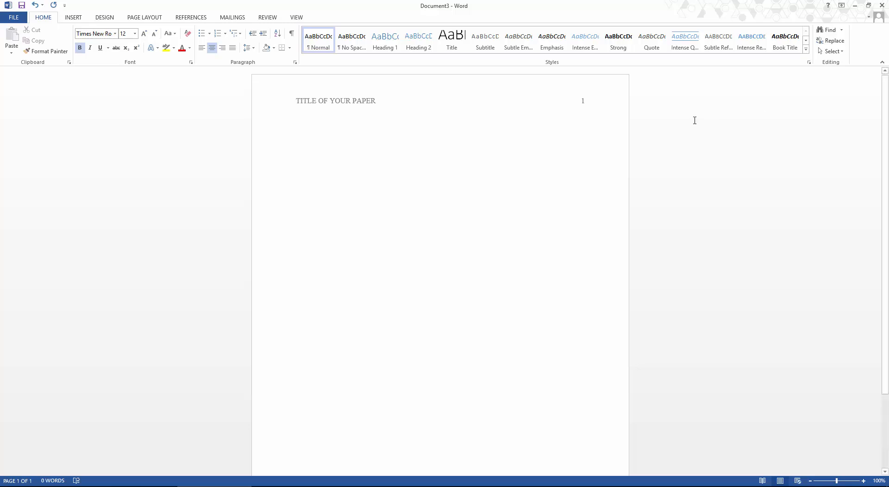
text(Title of Your P)
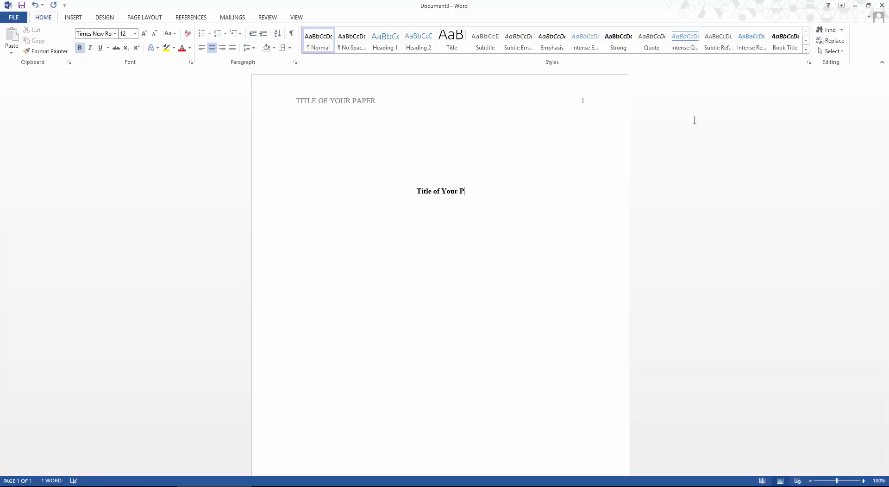
text(aper)
key(ctrl+b)
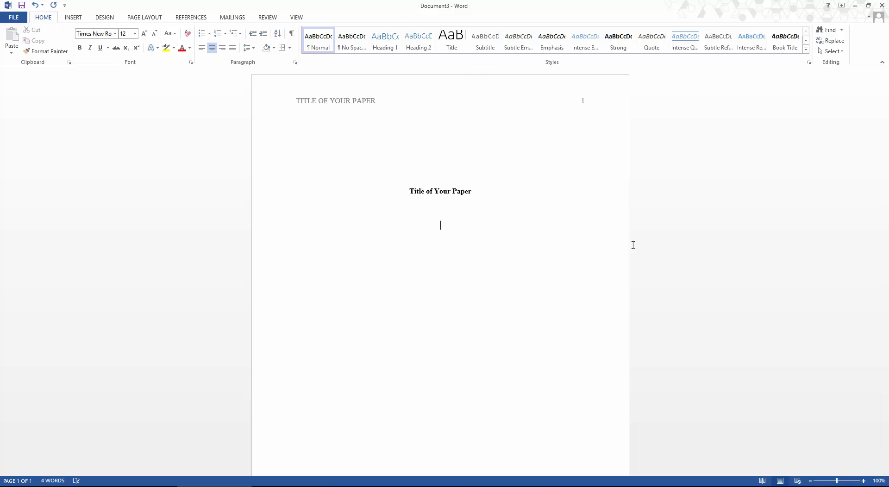
text(YOU)
key(BackSpace)
key(BackSpace)
text(OU)
key(BackSpace)
key(BackSpace)
key(Tab)
text(OU)
key(BackSpace)
key(BackSpace)
key(BackSpace)
text(our Name)
Add lines for The Christ College of Nursing and Health Sciences, course and section, instructor, and due date
key(Return)
text(The Christ College of Nursing a)
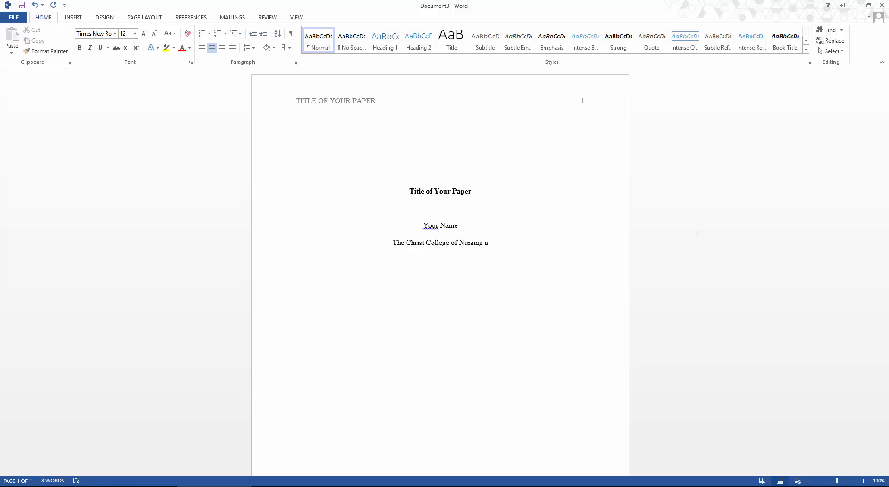
text(nd Health Sciences)
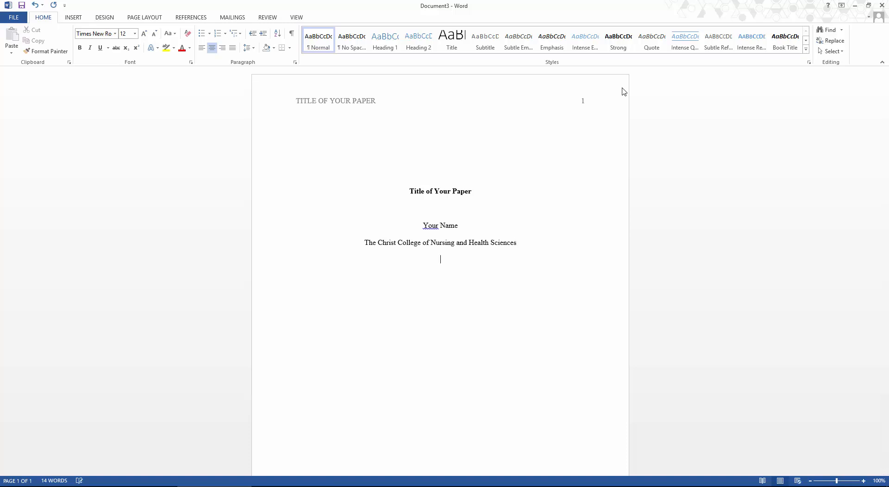
key(Return)
text(Course Name and Section Number)
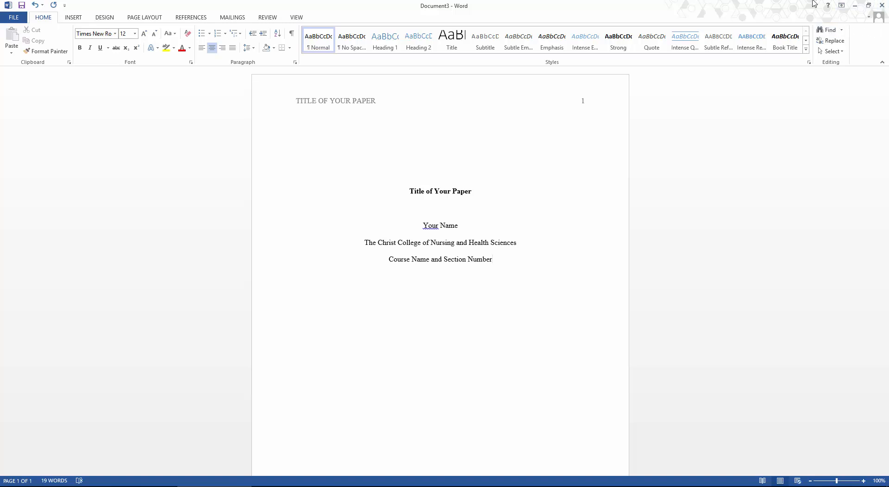
text(our Instructor)
key(Return)
text(Due Date: M)
text(onth Day Year)
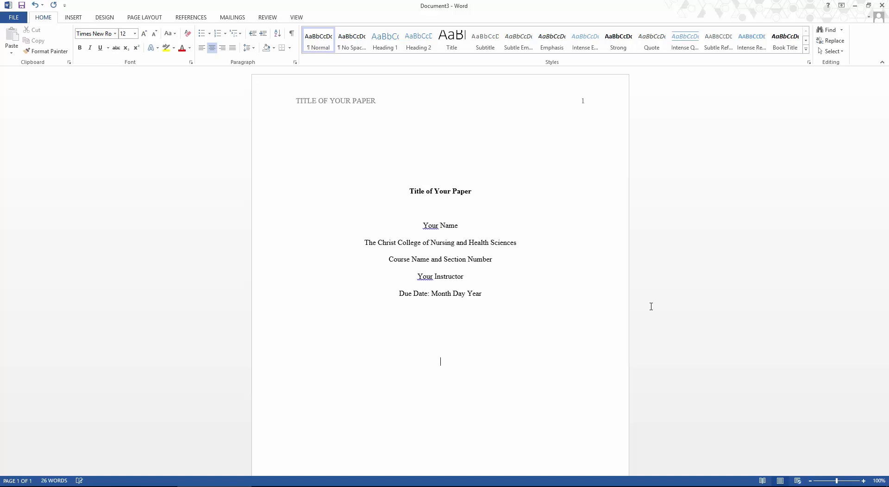
Insert a page break after the title page with Ctrl+Enter
key(ctrl+Return)
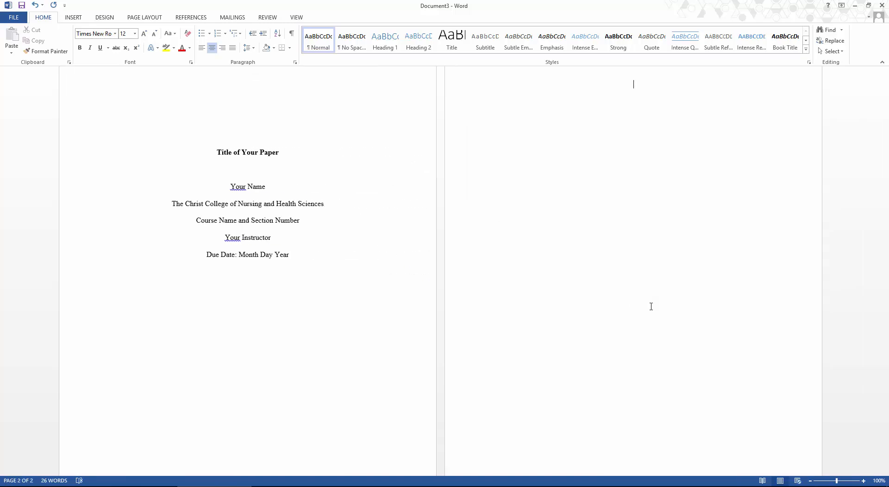
scroll(728, 237, up, 2)
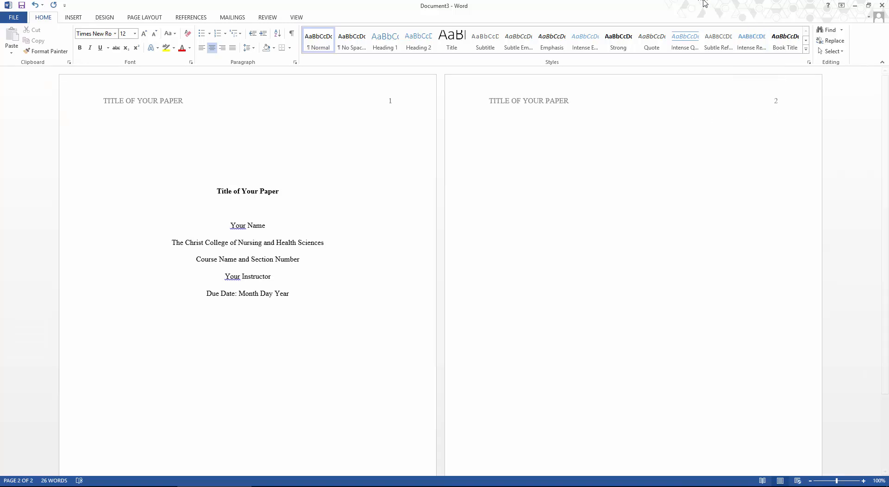
Type the bold heading 'Title of Your Paper' on the first line of page 2
key(ctrl+b)
text(Title of )
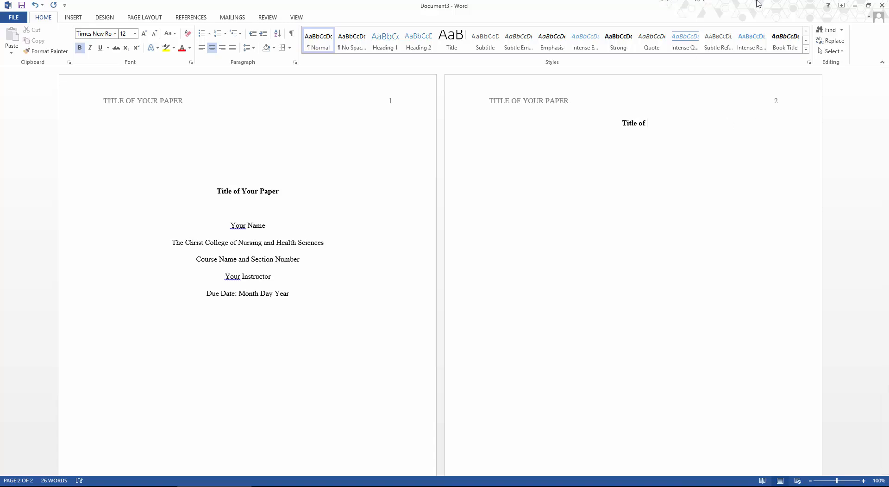
text(Your Paper)
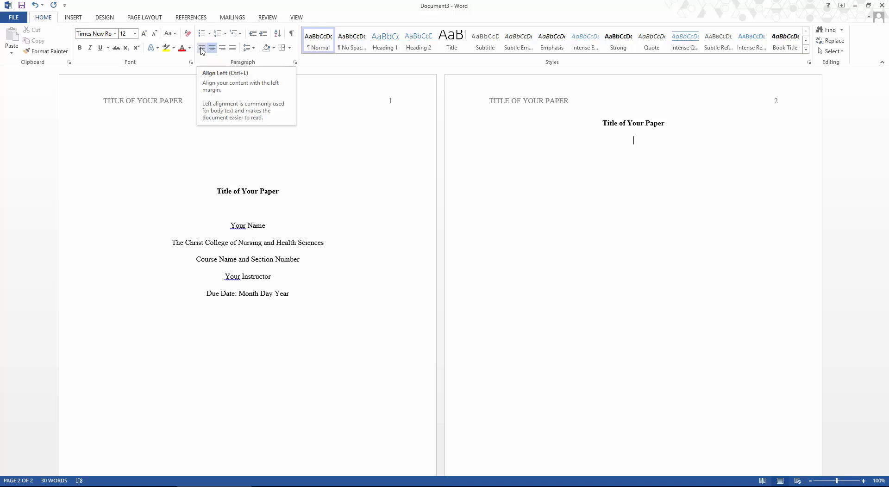
Type the left-aligned line 'The first sentence of my paper.' and add blank lines until page 3 begins
click(202, 48)
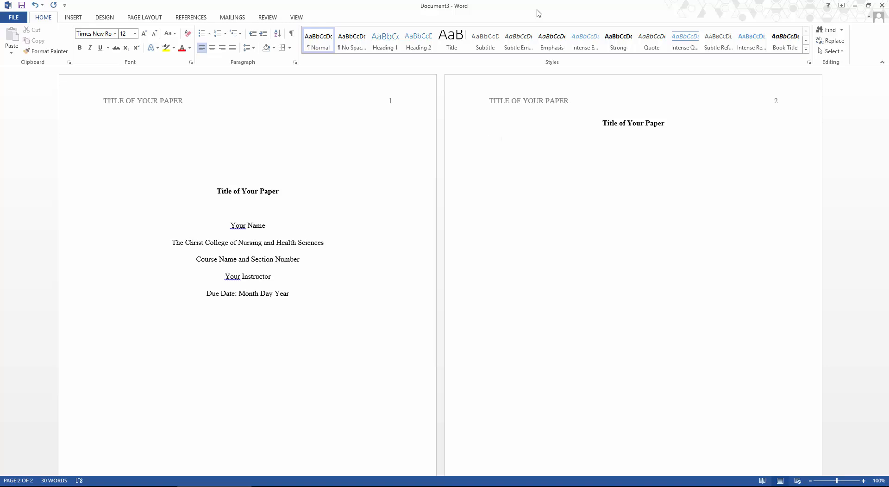
text(The first sentence of my paper.)
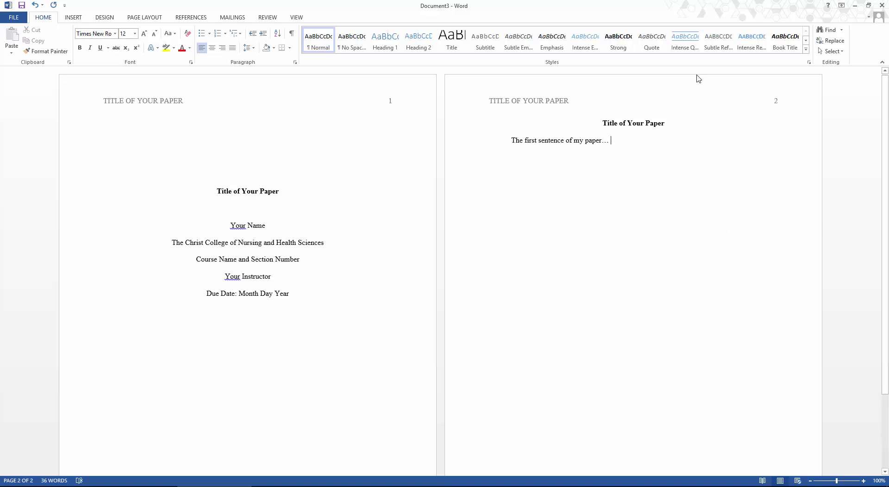
key(Return)
key(Return)
key(Return)
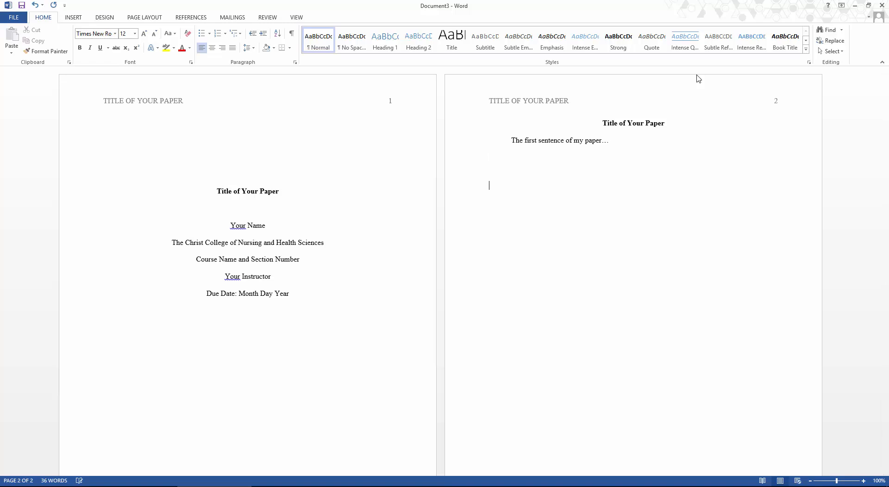
key(Return)
key(Return)
key(Return)
key(Return)
key(Return)
key(Return)
key(Return)
key(Return)
key(Return)
key(Return)
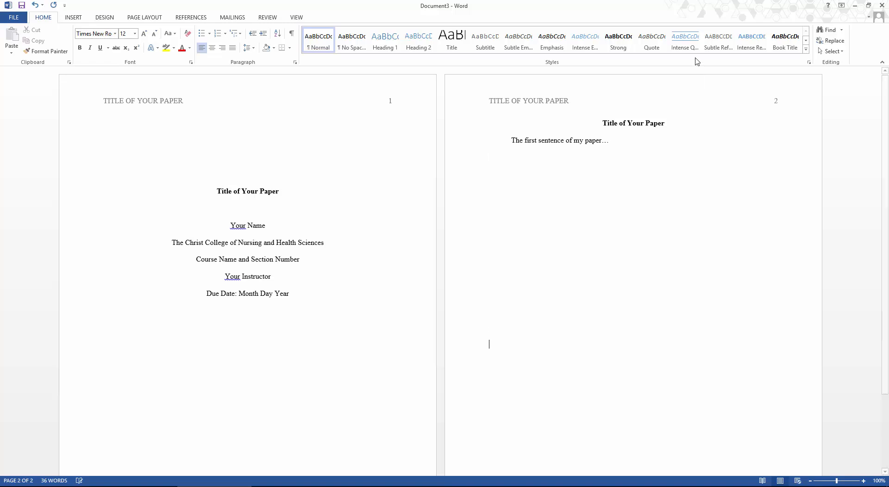
key(Return)
key(Return)
key(Return)
key(Return)
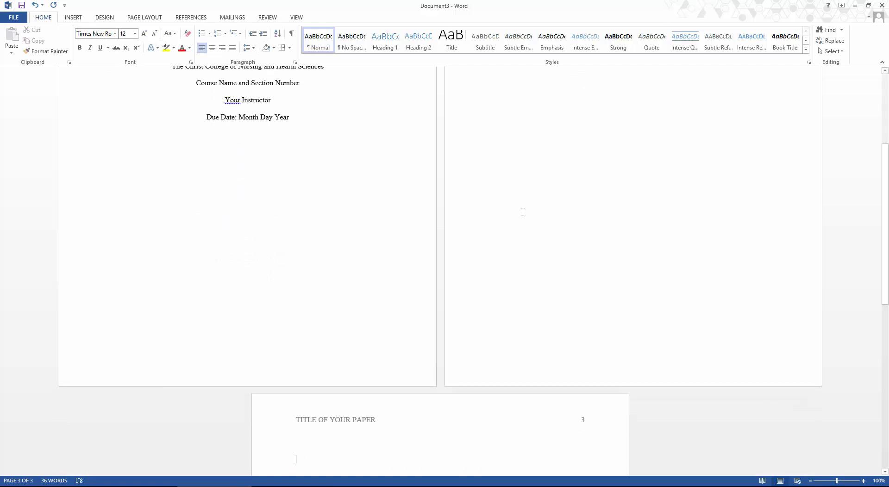
Type a bold, centred 'References' heading on the first line of page 3
scroll(775, 316, down, 6)
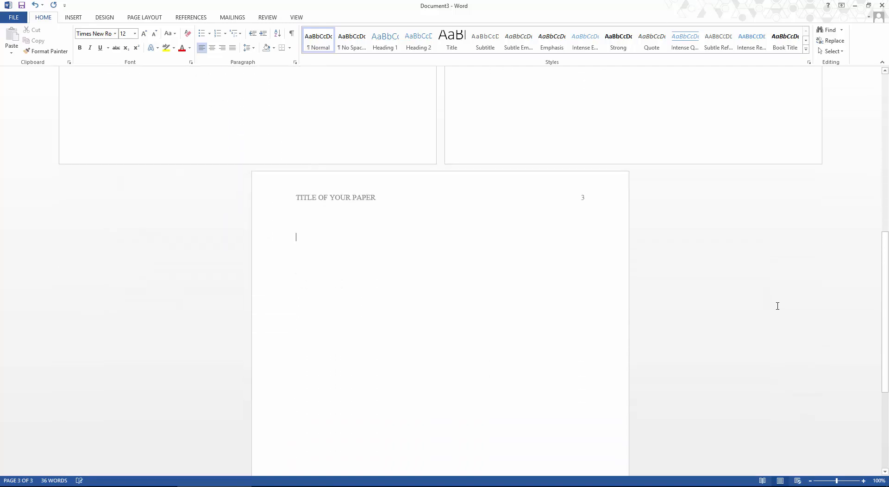
scroll(778, 306, down, 1)
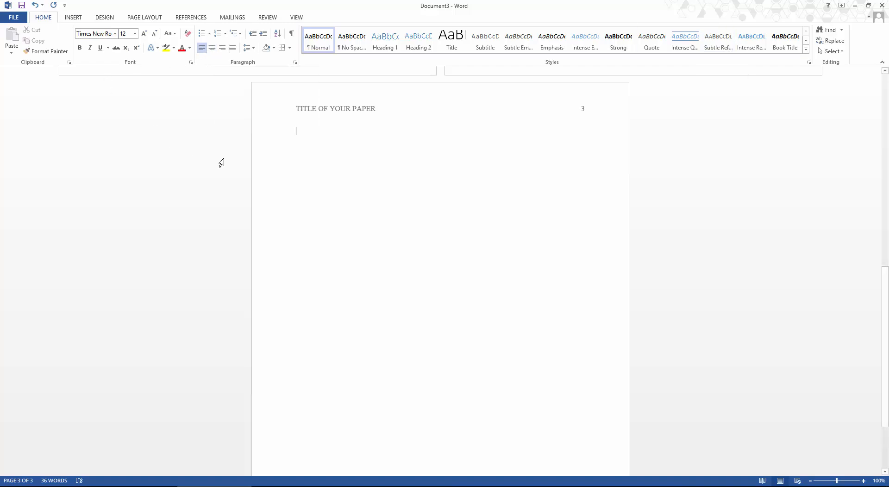
click(212, 48)
key(ctrl+b)
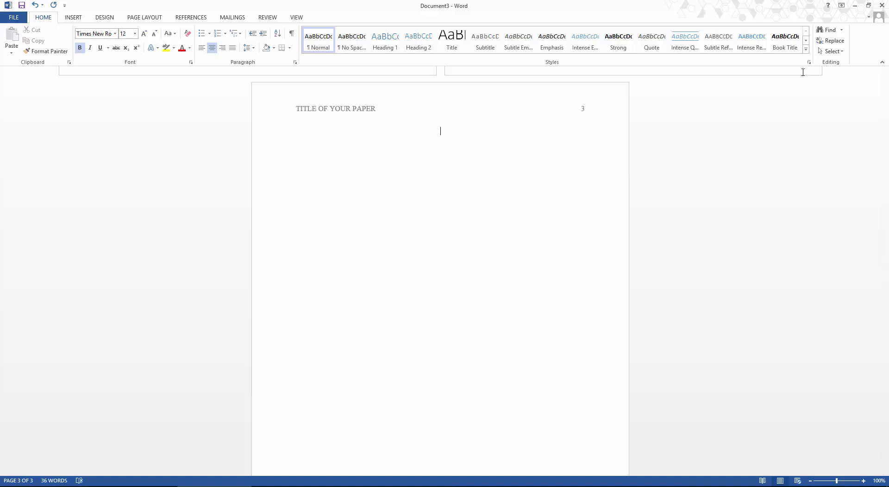
text(References)
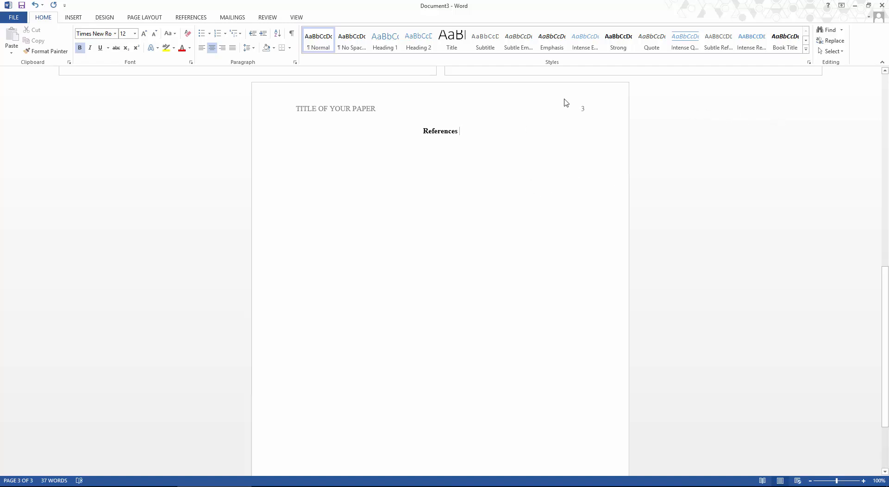
scroll(544, 247, down, 1)
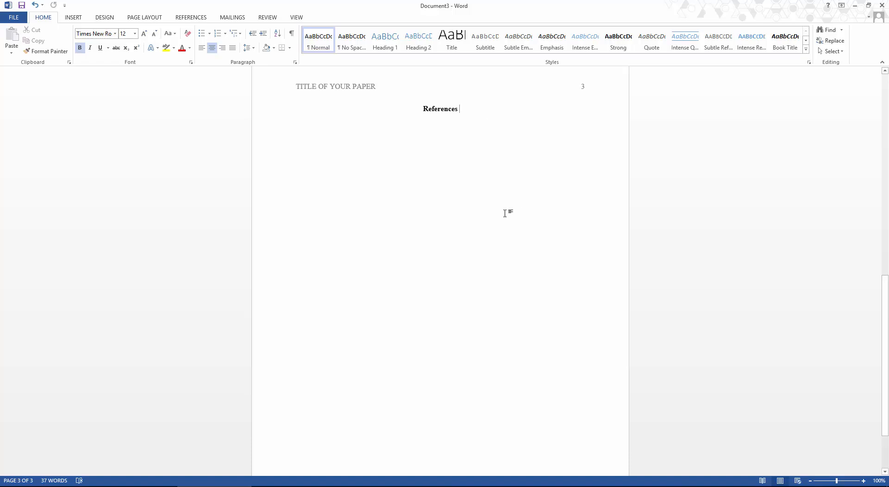
scroll(522, 236, up, 5)
scroll(527, 232, up, 6)
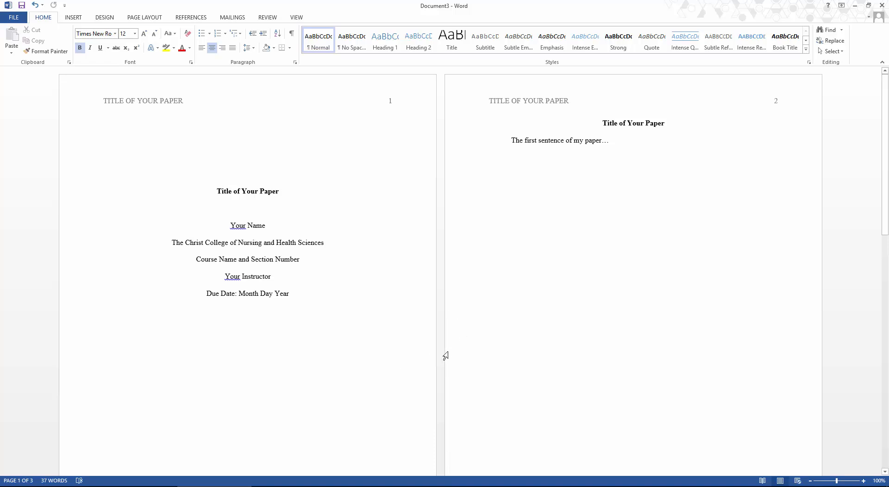
scroll(443, 357, down, 1)
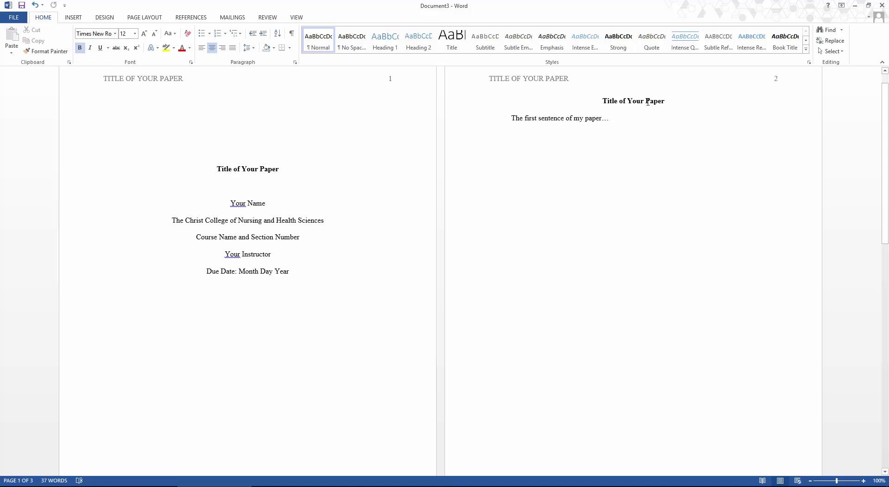
scroll(551, 235, down, 5)
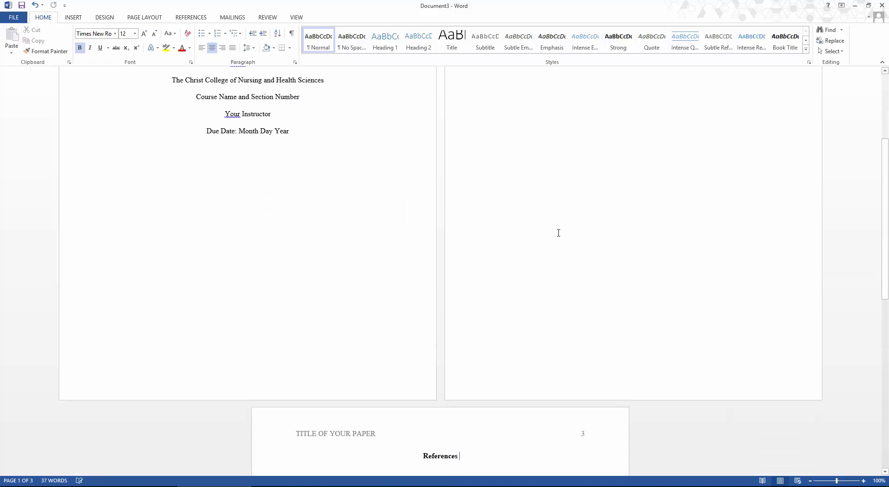
scroll(560, 236, down, 4)
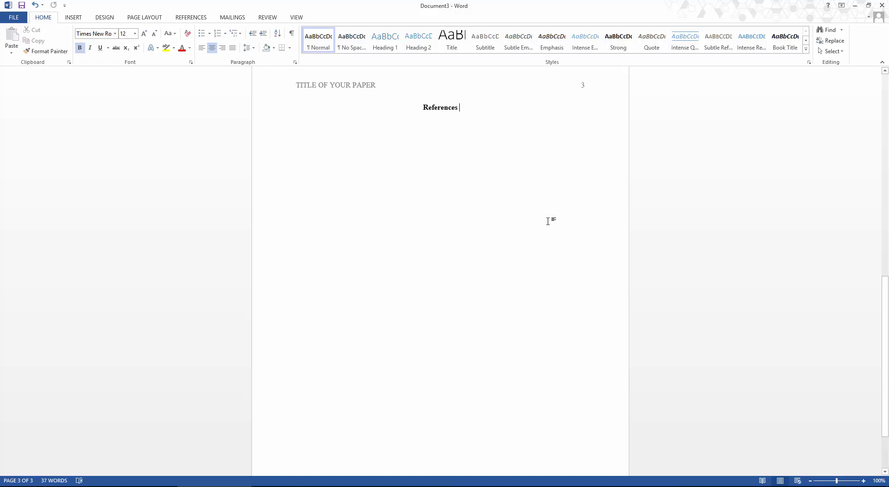
Save the document to the Desktop as 'APA Template', dismissing the restriction error messages
click(22, 18)
click(29, 109)
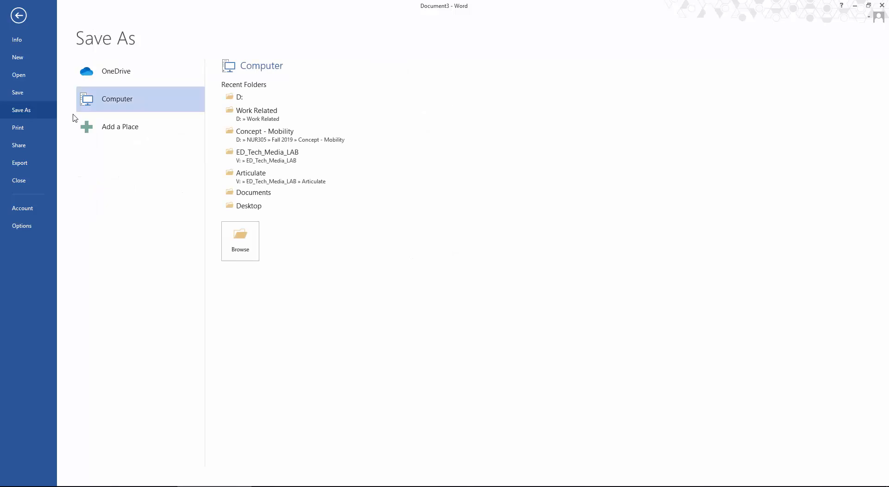
click(240, 244)
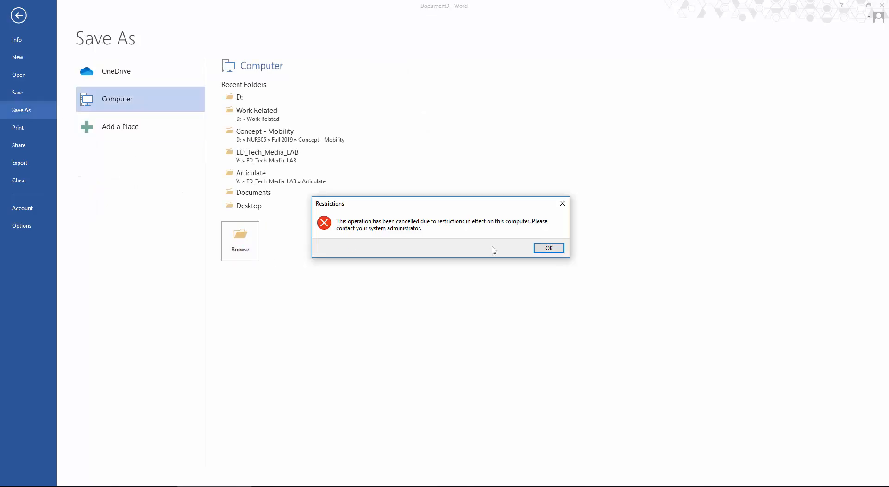
click(543, 249)
click(543, 248)
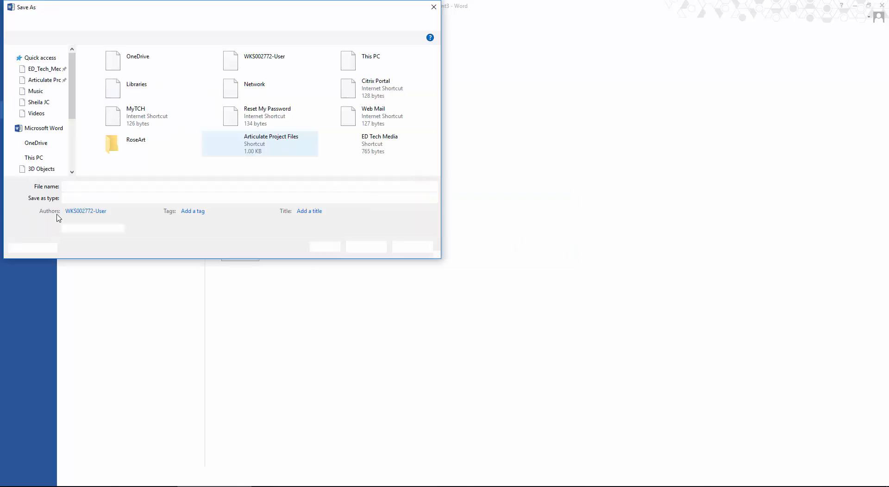
text(A)
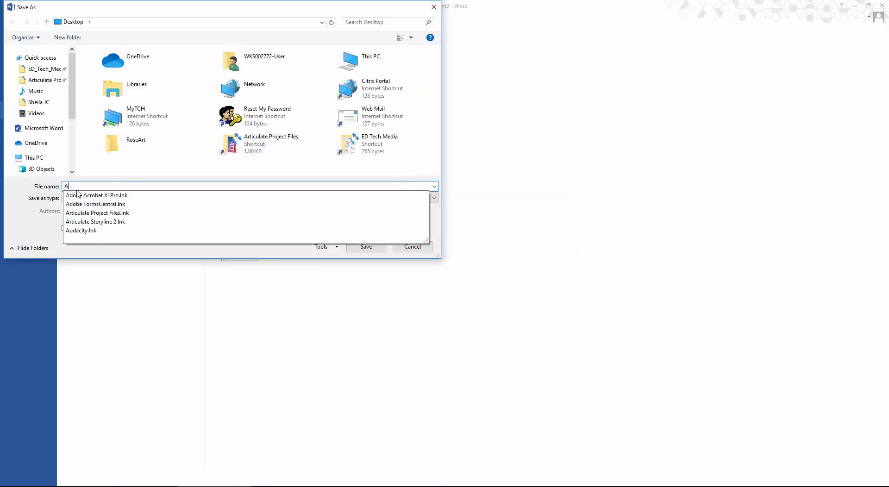
text(PA Templat)
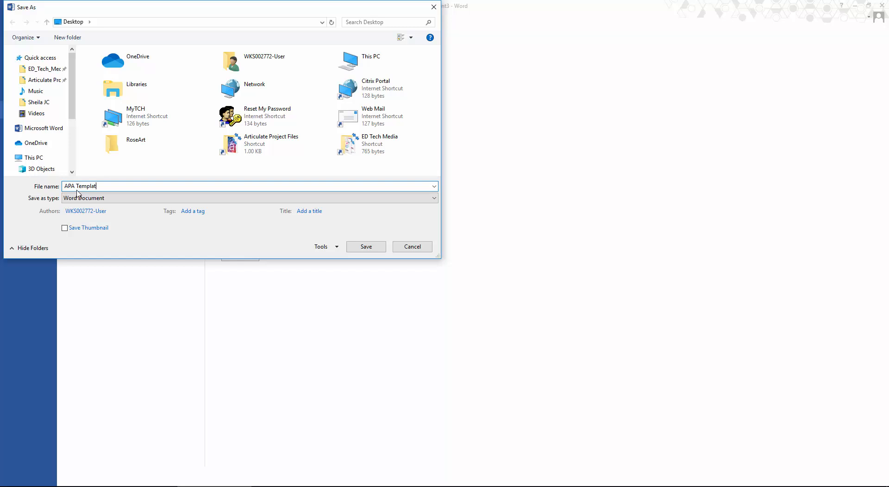
text(e)
click(370, 250)
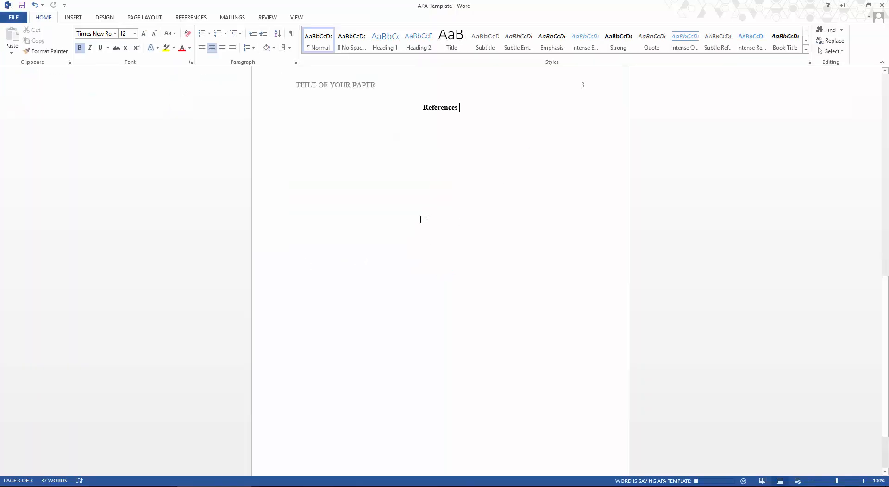
Replace the 'Your Name' placeholder on the title page with the author's name
scroll(579, 252, up, 8)
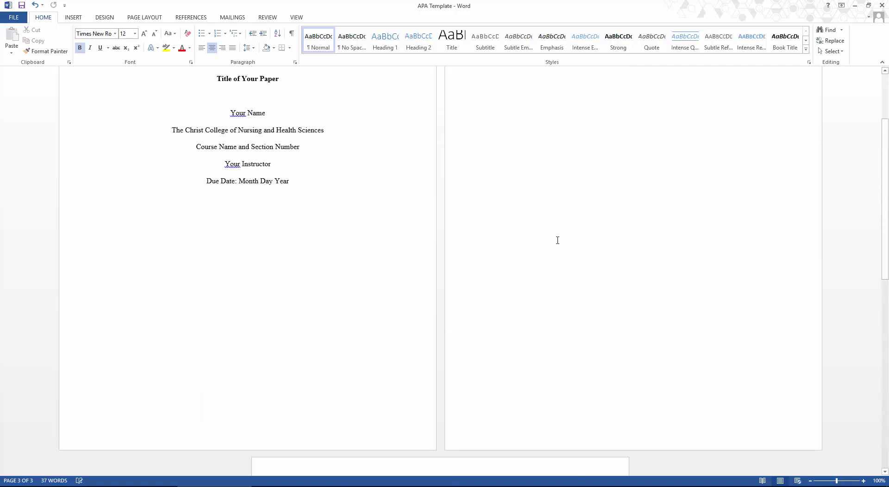
scroll(554, 239, up, 4)
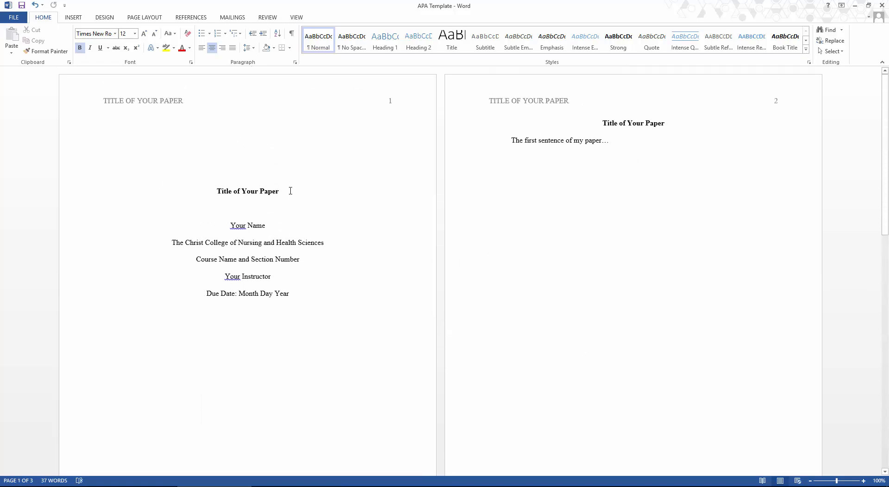
drag(266, 228, 223, 231)
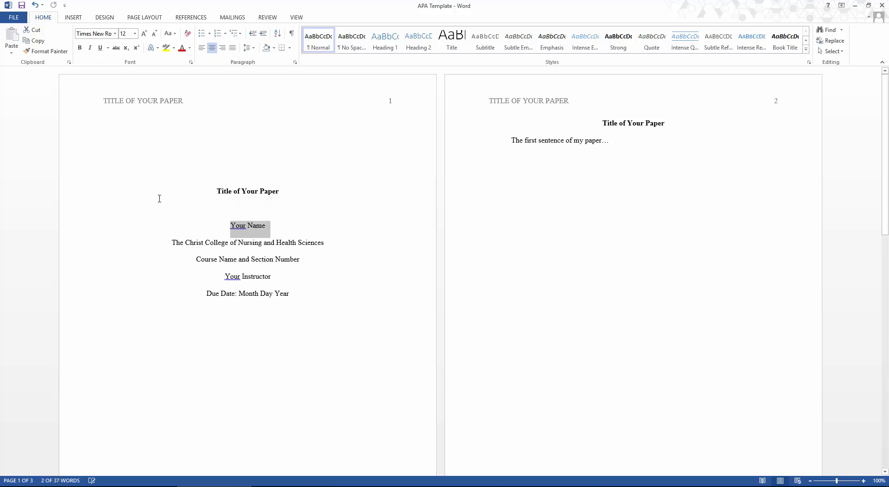
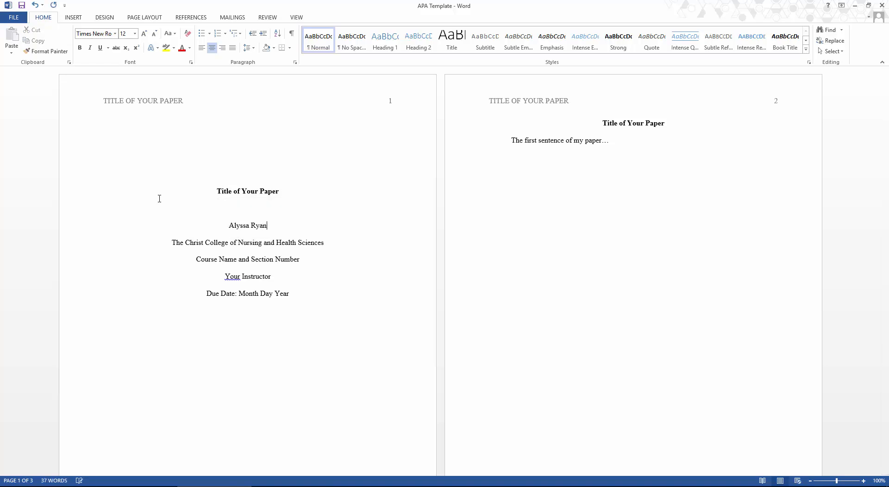
Replace the title placeholder with 'Essay 1: Narrative'
drag(265, 190, 217, 191)
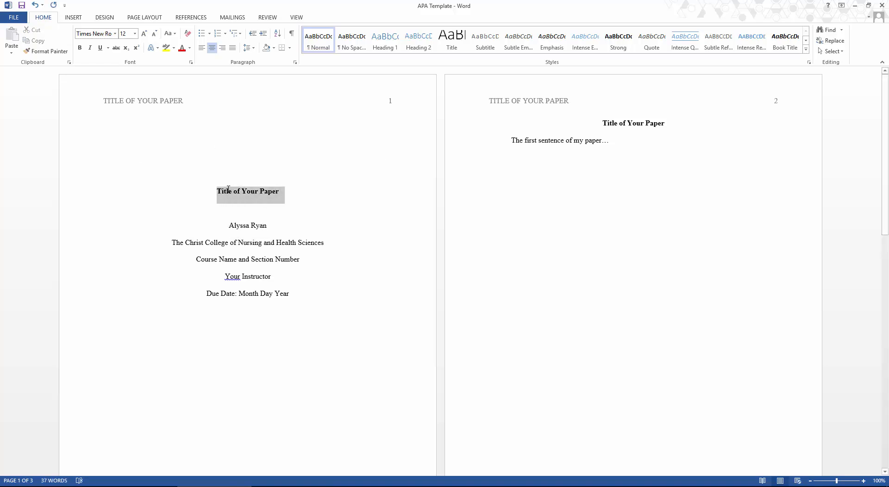
text(Essay 1: Narrative)
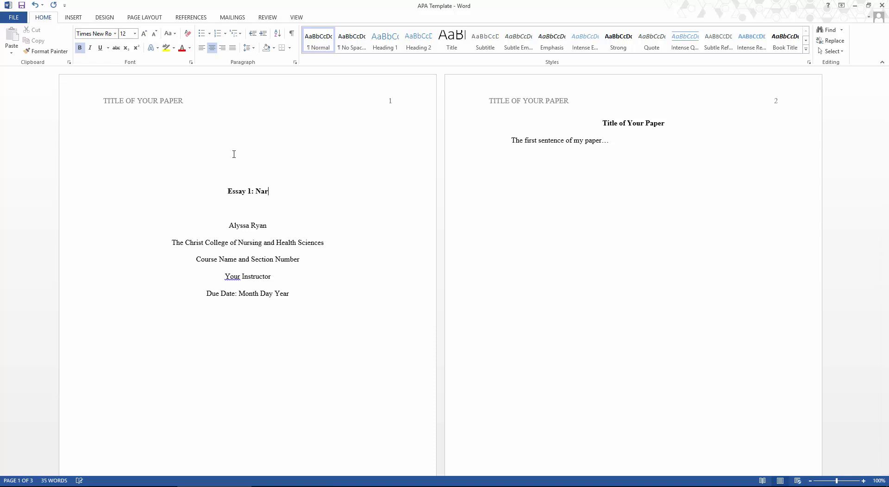
double_click(200, 101)
Change the running head TITLE OF YOUR PAPER to 'ESSAY 1: NARRATIVE', correcting the lowercase final letter
drag(200, 100, 103, 101)
text(Essa)
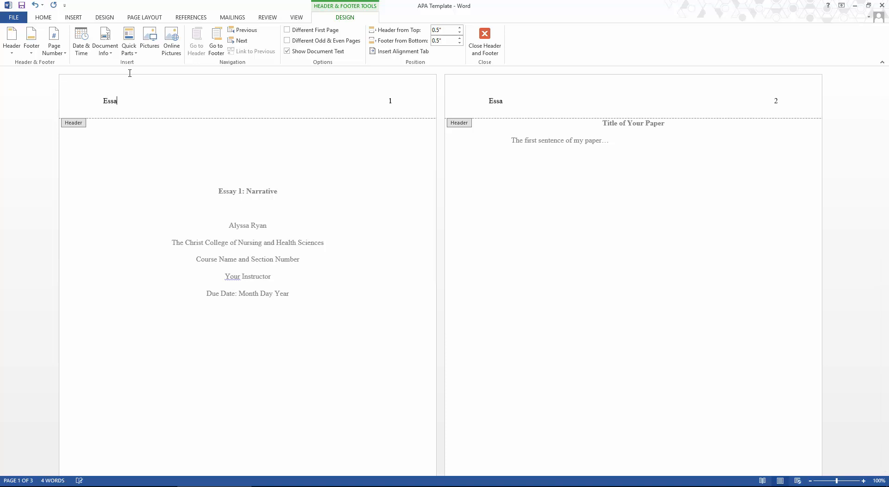
key(BackSpace)
key(BackSpace)
key(BackSpace)
text(SSAY 1: NARRATIVe)
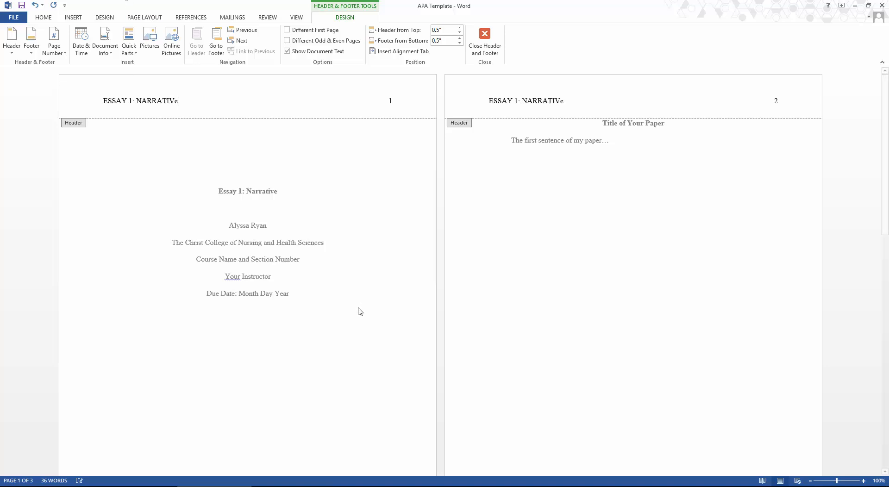
key(Escape)
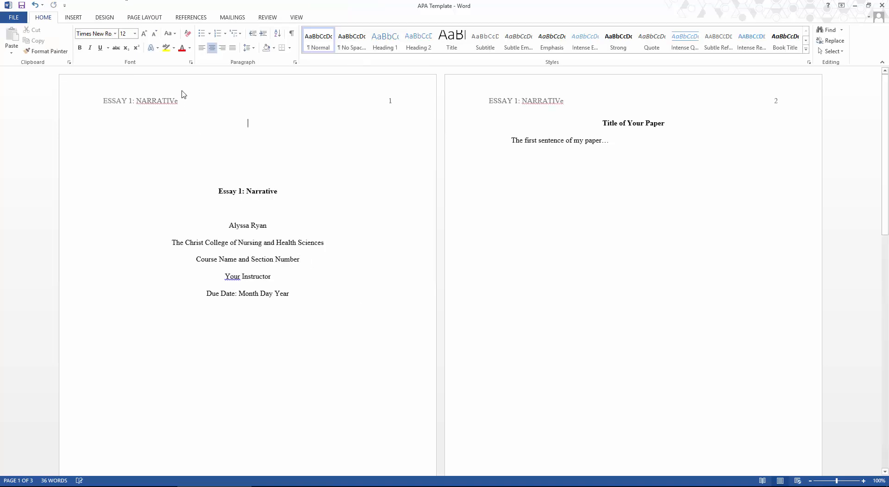
double_click(179, 102)
key(BackSpace)
text(E)
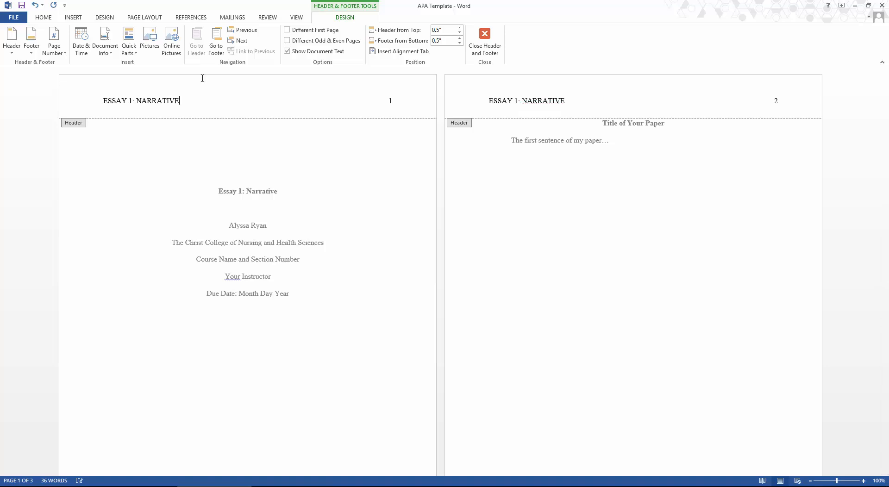
double_click(302, 259)
Replace the title-page placeholders with course ENG101 ONL-A, the instructor's name, and due date January 20, 2020
drag(302, 259, 197, 260)
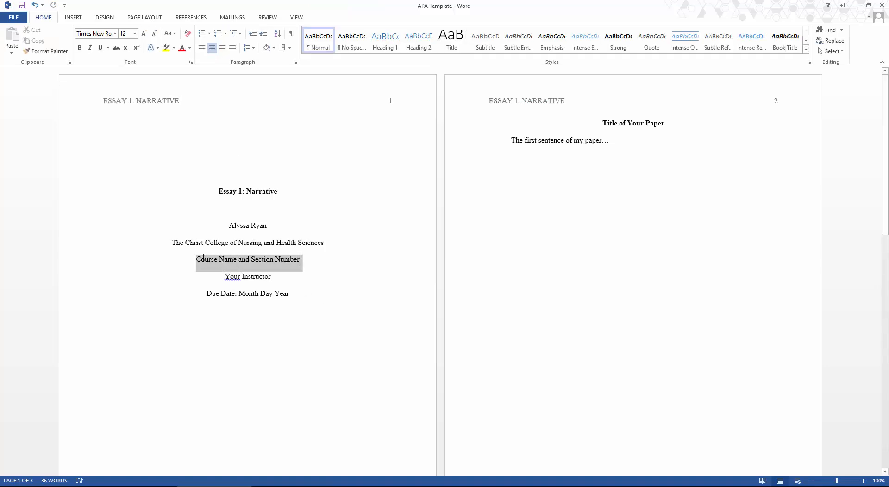
text(ENG101 ONL-A)
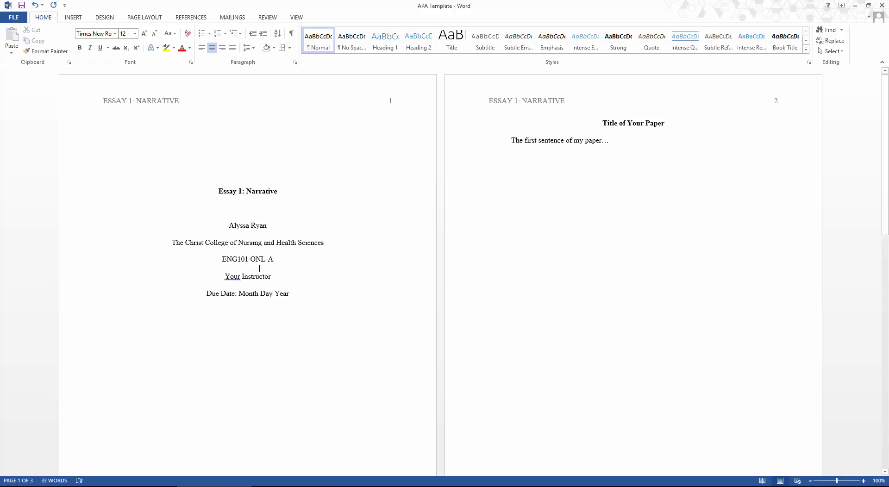
drag(274, 277, 232, 276)
text(Pr)
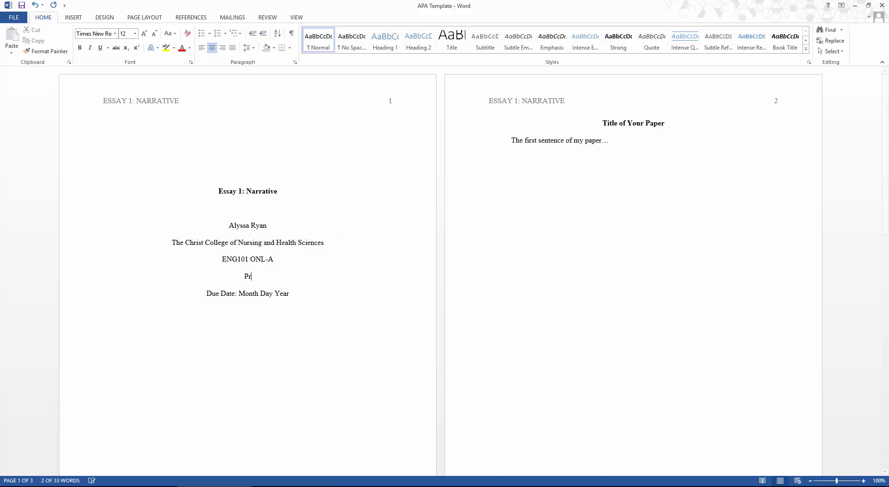
text(ofessor Ryan)
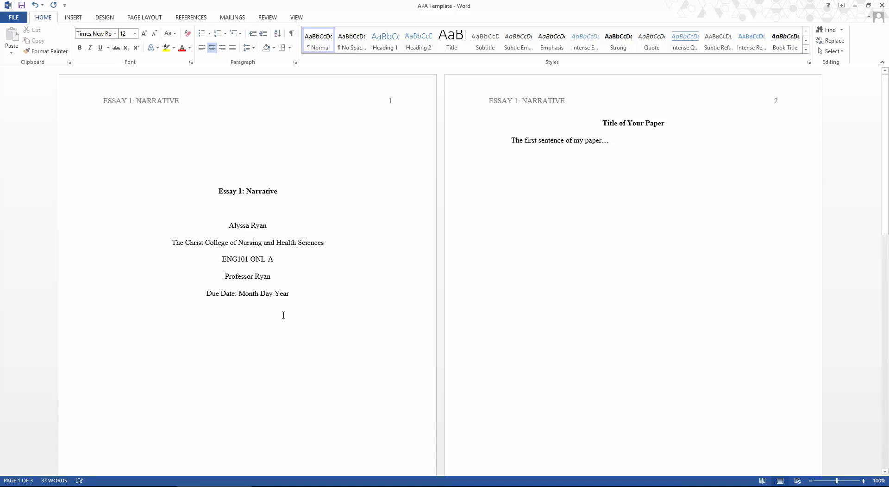
drag(300, 299, 210, 302)
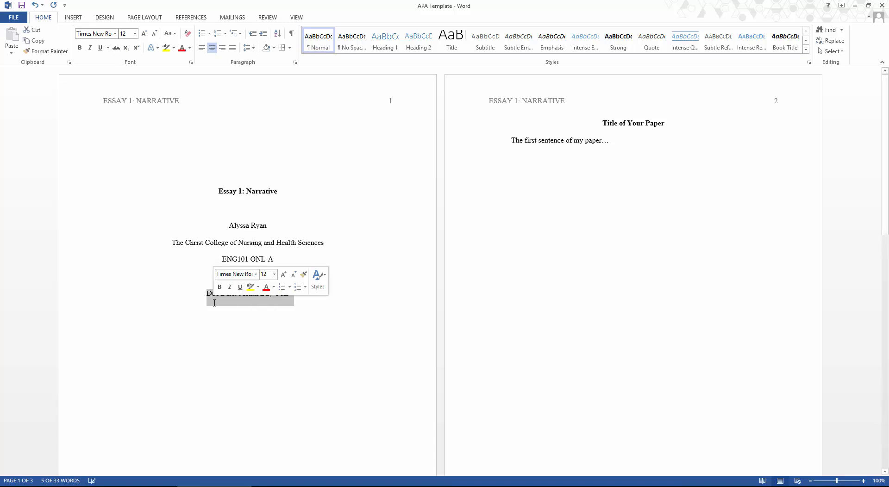
text(January 20, 201)
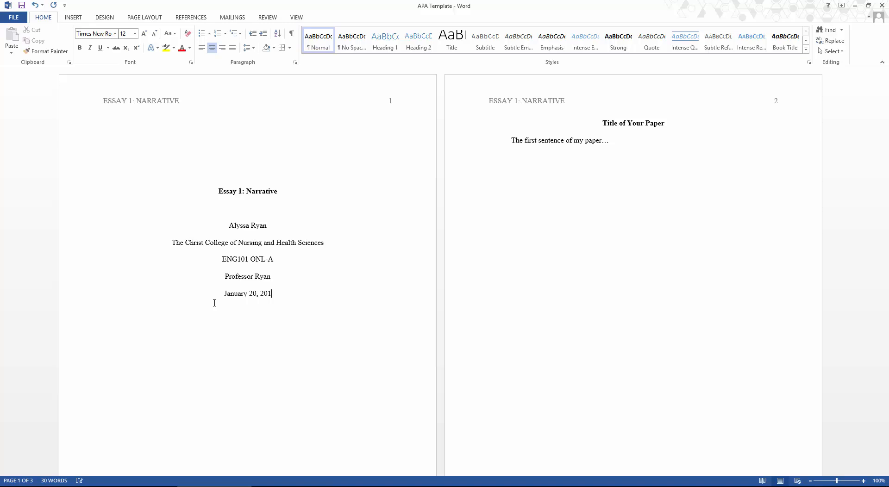
key(BackSpace)
text(2020)
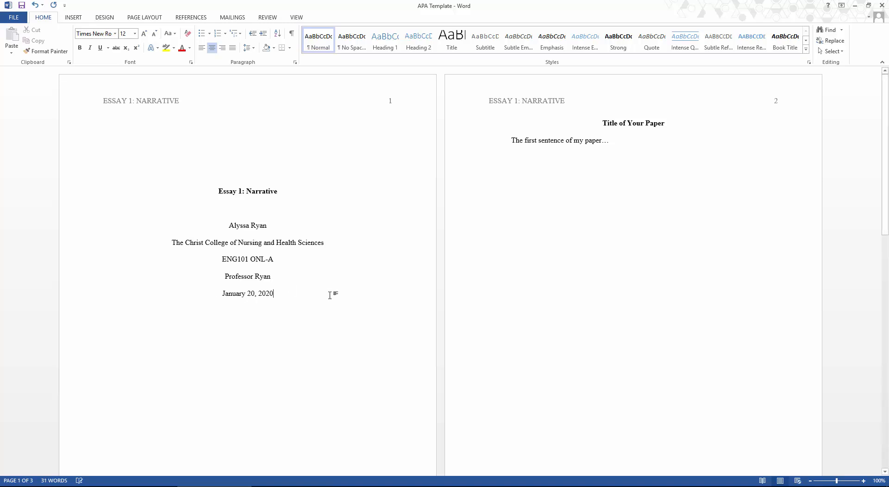